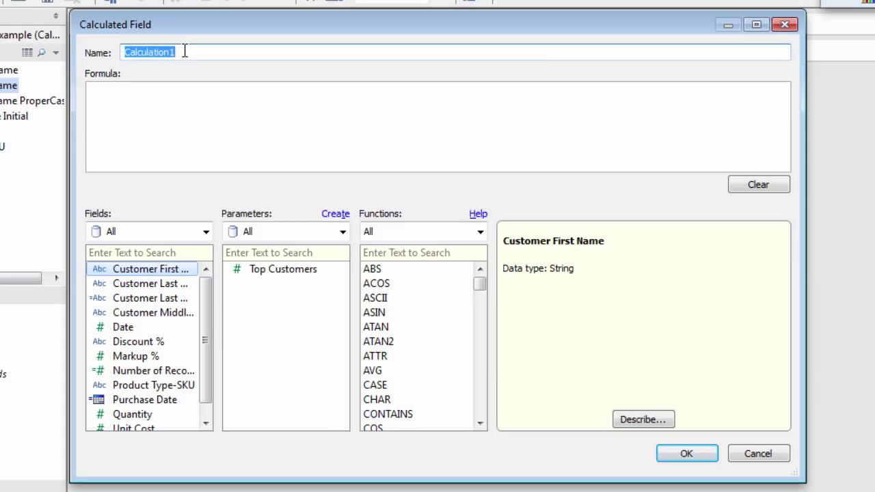
Name the calculated field Total Cost and build its formula as [Quantity] * [Unit Cost]
type("tal Cost")
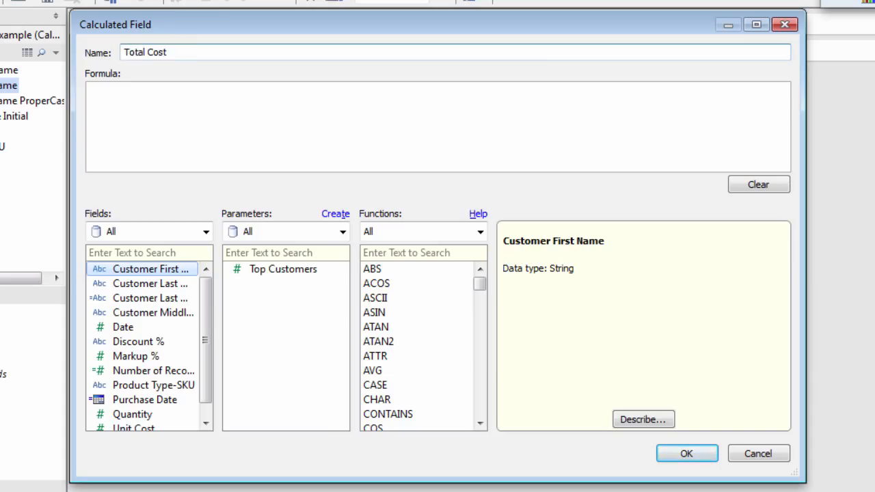
left_click_drag(203, 299, 209, 340)
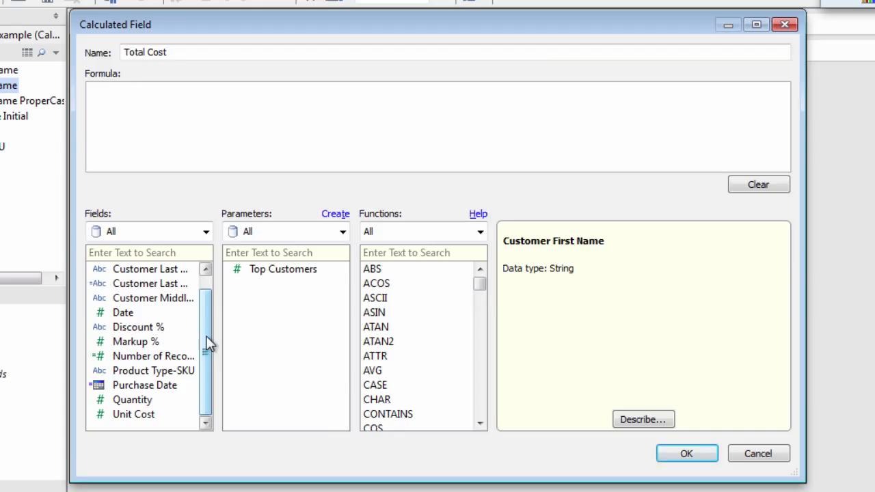
double_click(142, 398)
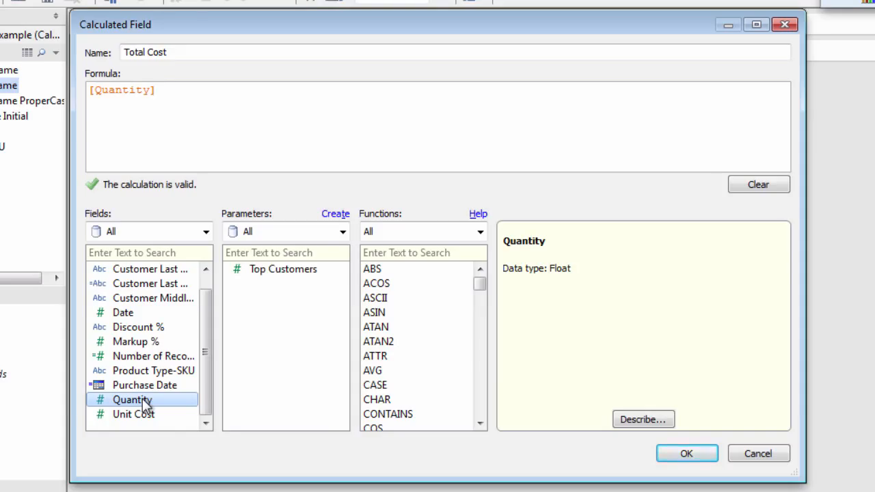
type("*")
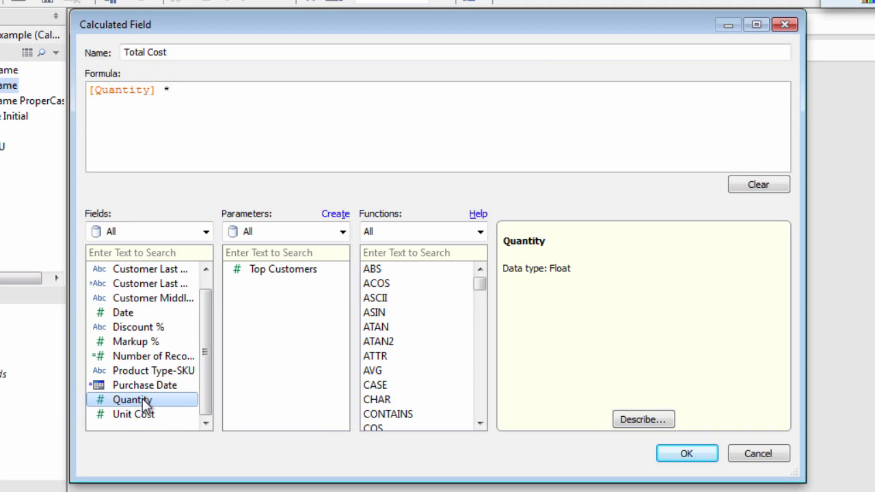
double_click(147, 415)
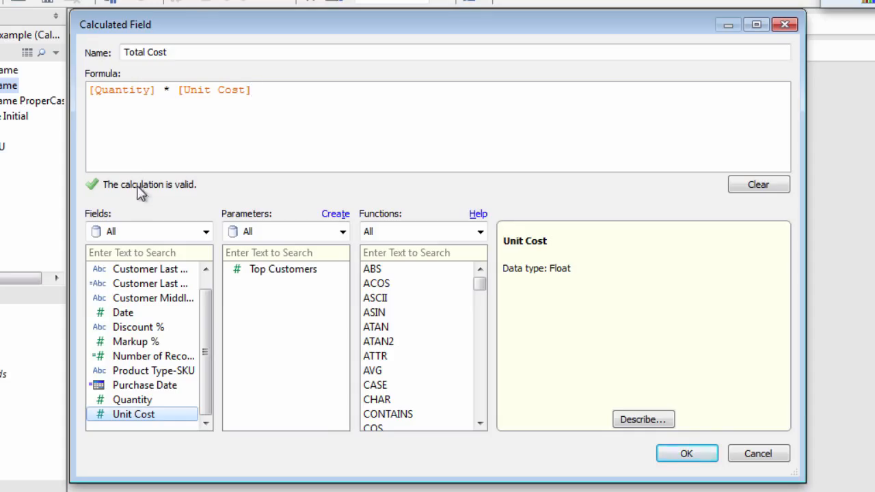
Replace the asterisk in the Total Cost formula with x and display the calculation's error details
left_click(169, 91)
key("BackSpace")
type("x")
key("End")
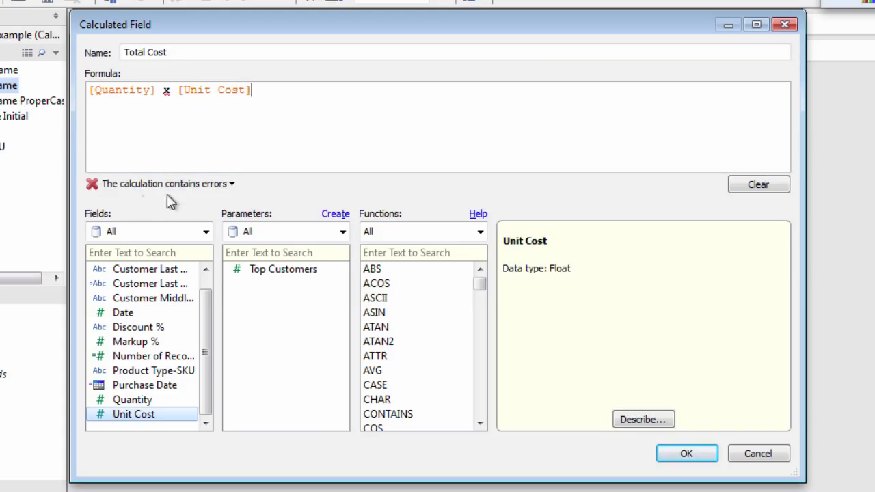
left_click(233, 184)
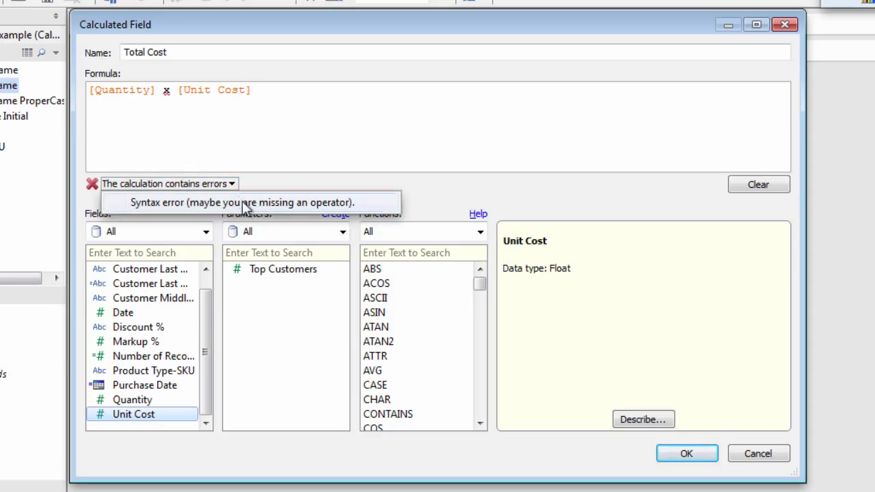
Restore the asterisk between Quantity and Unit Cost in the formula and save the Total Cost calculated field
left_click(180, 125)
left_click(171, 89)
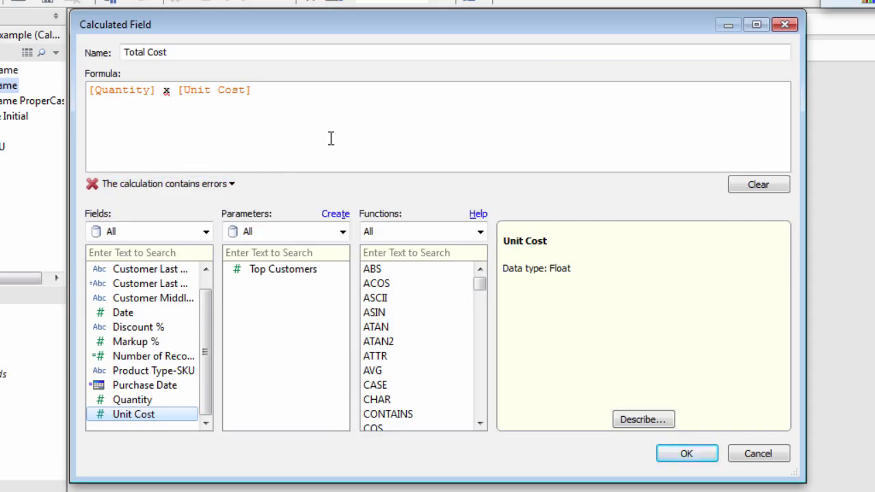
key("BackSpace")
type("*")
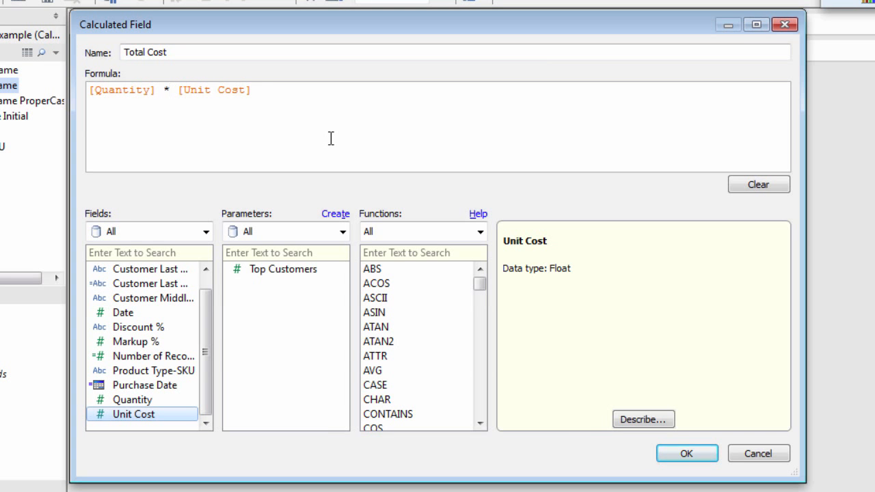
left_click(687, 454)
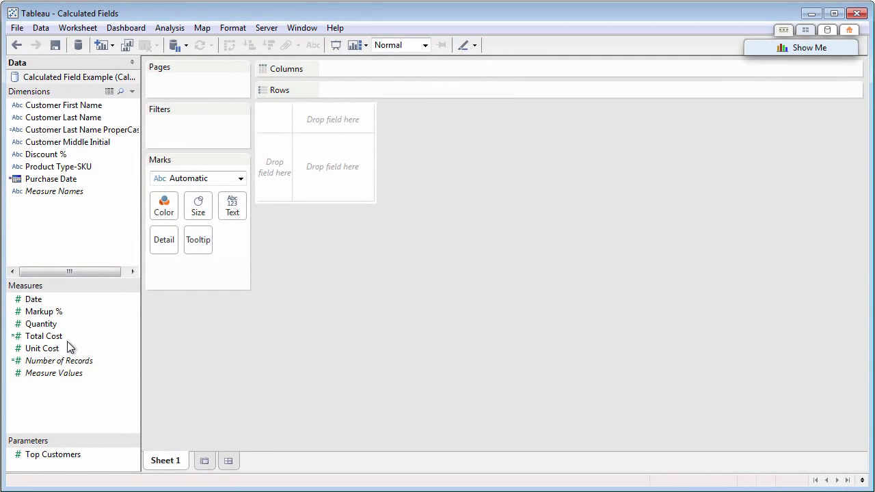
Build a bar chart with the sum of Total Cost on Rows and Customer Last Name on Columns
left_click_drag(48, 338, 398, 94)
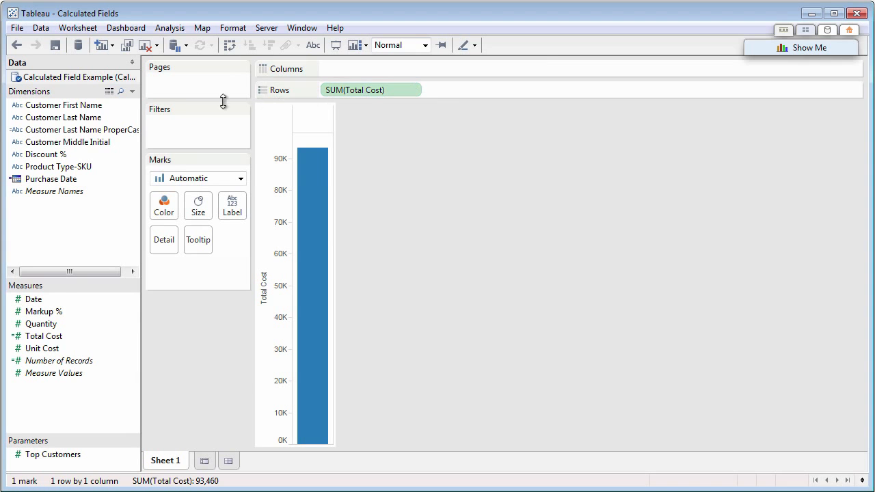
left_click_drag(89, 121, 379, 70)
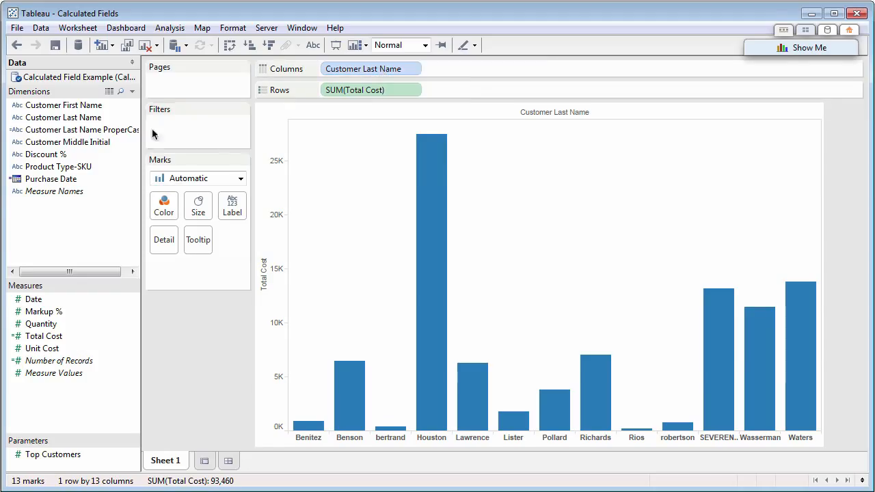
Create a calculated field based on Customer First Name and name it First/Last
right_click(86, 110)
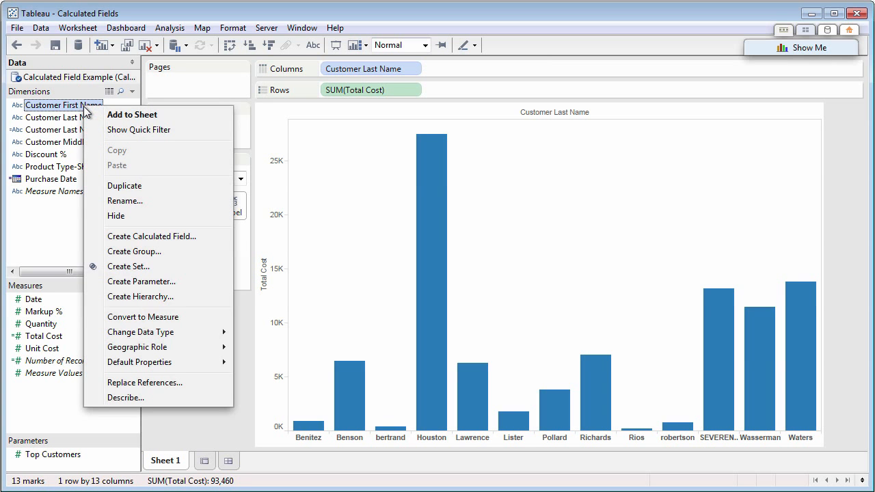
left_click(142, 237)
type("First/L")
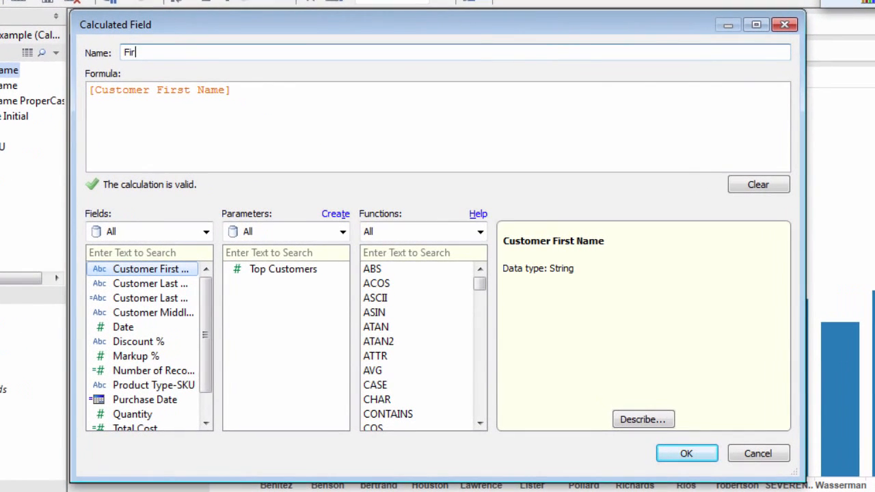
type("ast")
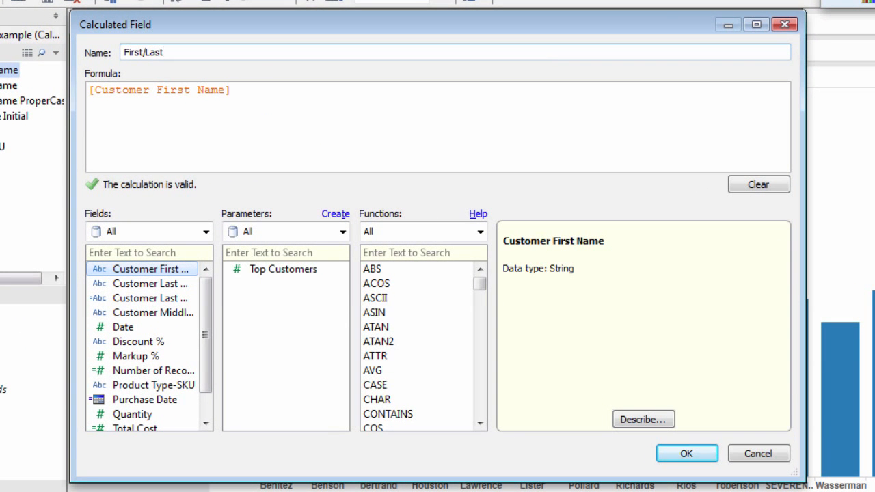
Complete the formula as [Customer First Name] + " " + [Customer Last Name], save it, and replace Customer Last Name on Columns with First/Last
left_click(269, 91)
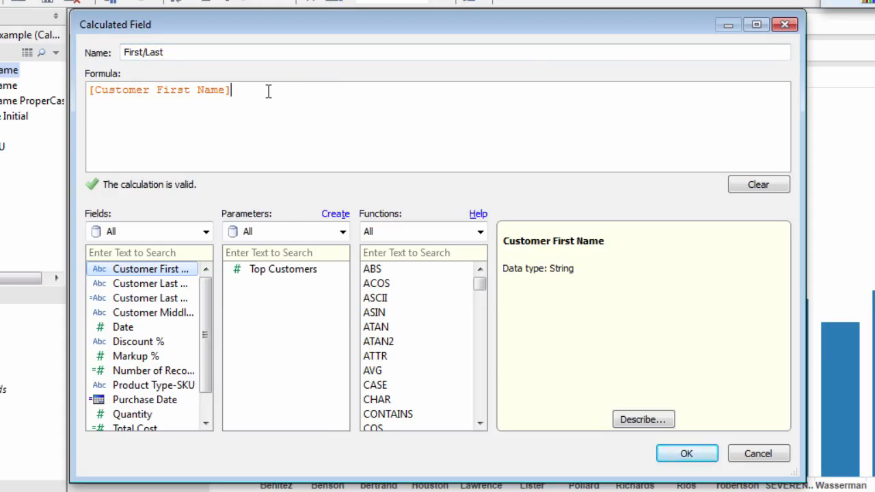
type("+")
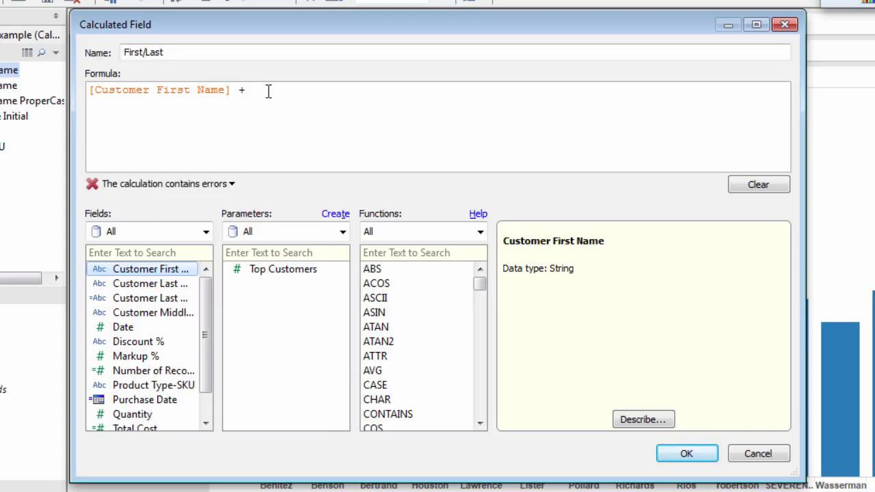
type(" \"")
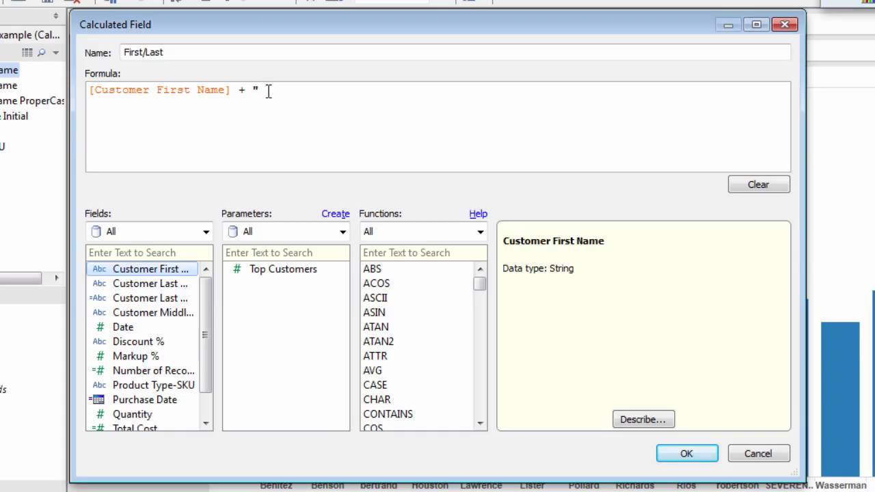
type(" \" +")
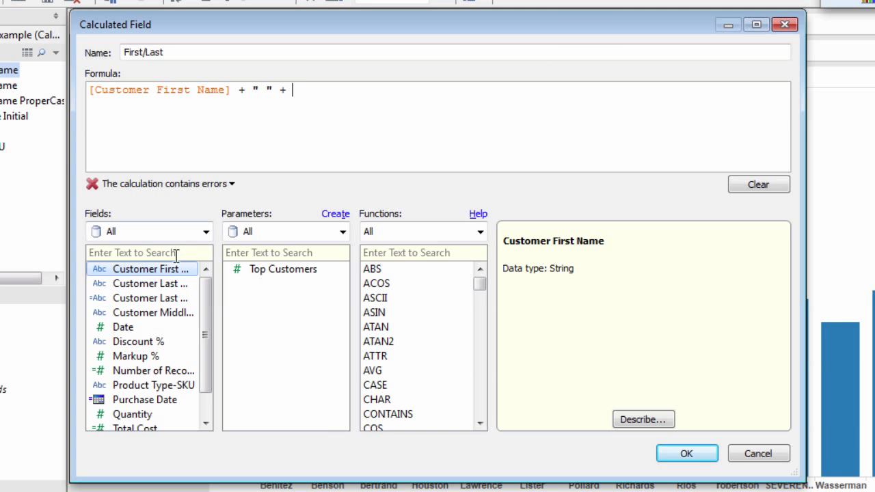
double_click(157, 283)
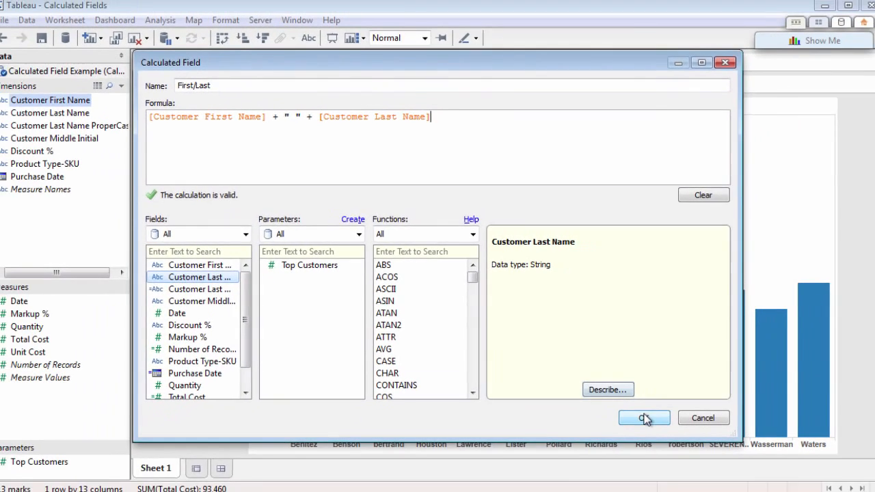
left_click(684, 453)
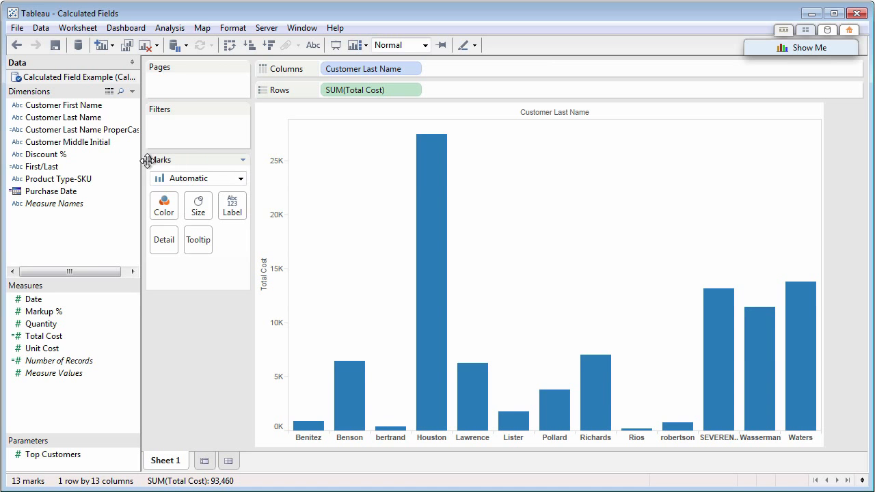
left_click_drag(43, 168, 377, 65)
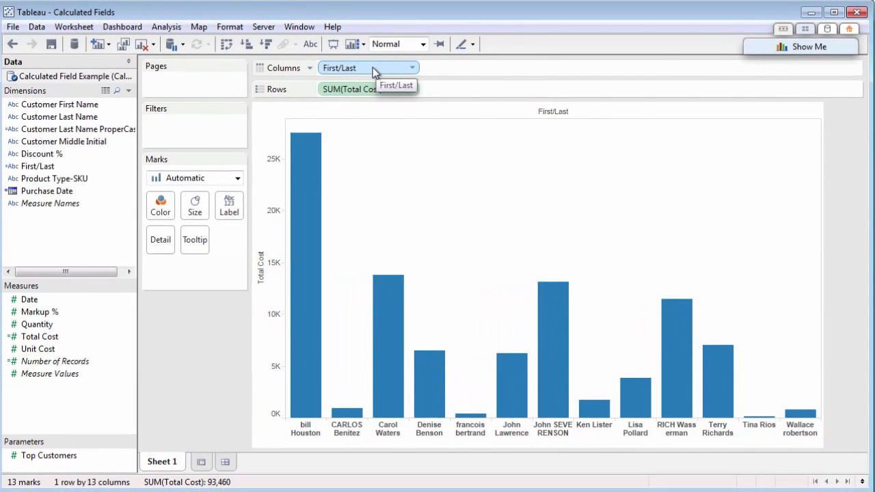
Open the Customer Last Name ProperCase formula and examine its LEFT, UPPER, RIGHT, LEN and LOWER function descriptions
right_click(1, 115)
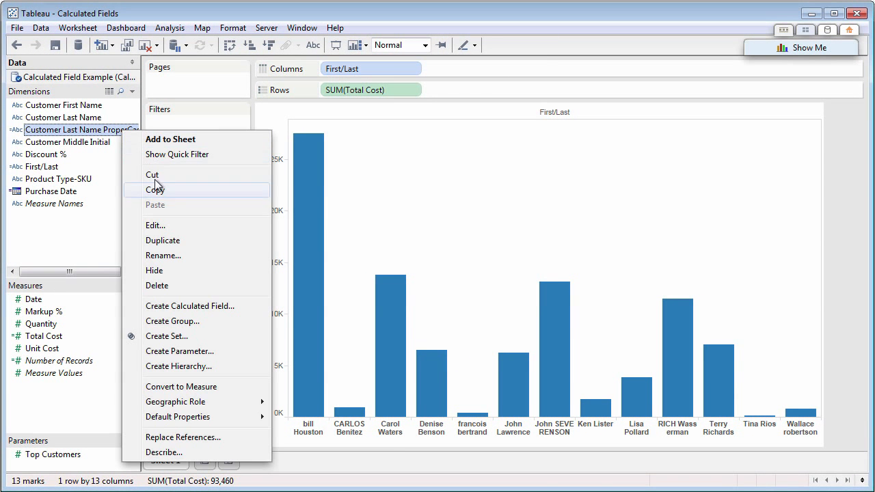
left_click(164, 226)
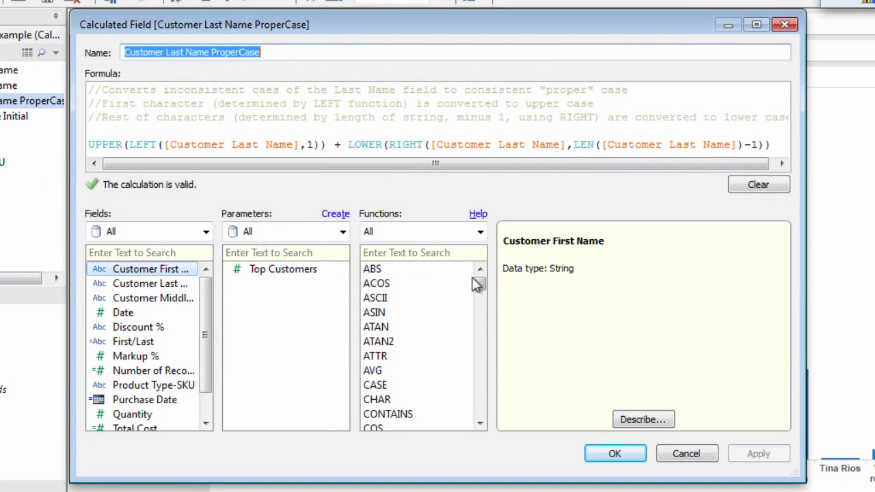
left_click_drag(477, 284, 480, 257)
left_click(130, 144)
double_click(140, 145)
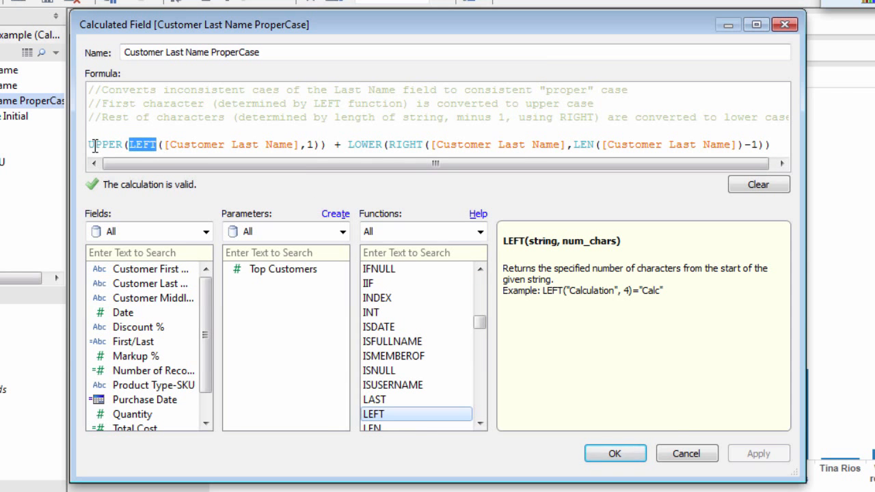
left_click_drag(89, 144, 124, 144)
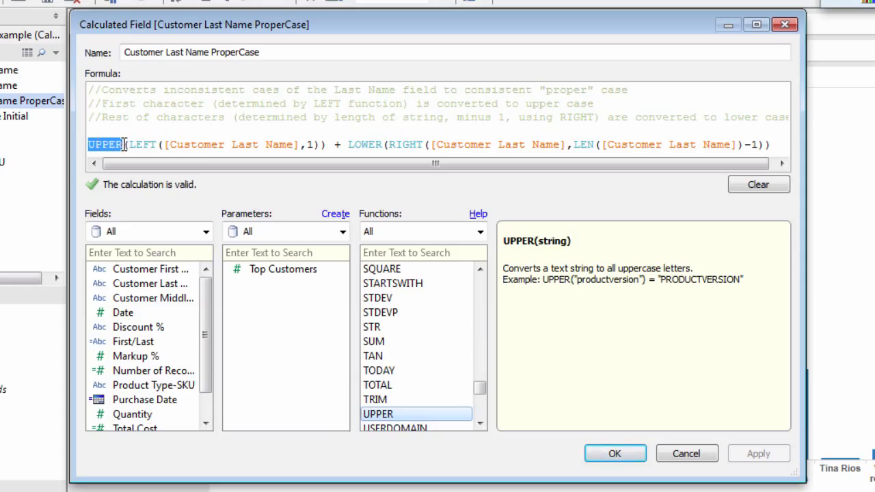
left_click_drag(388, 144, 425, 145)
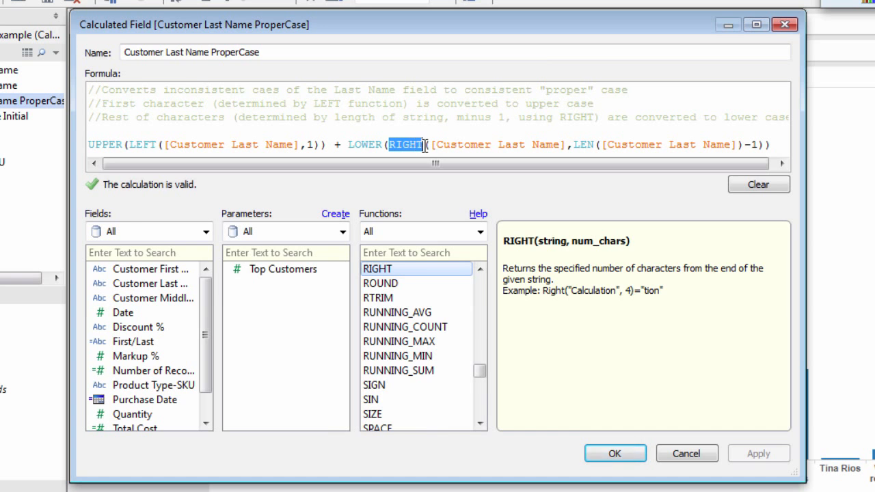
left_click_drag(573, 144, 593, 144)
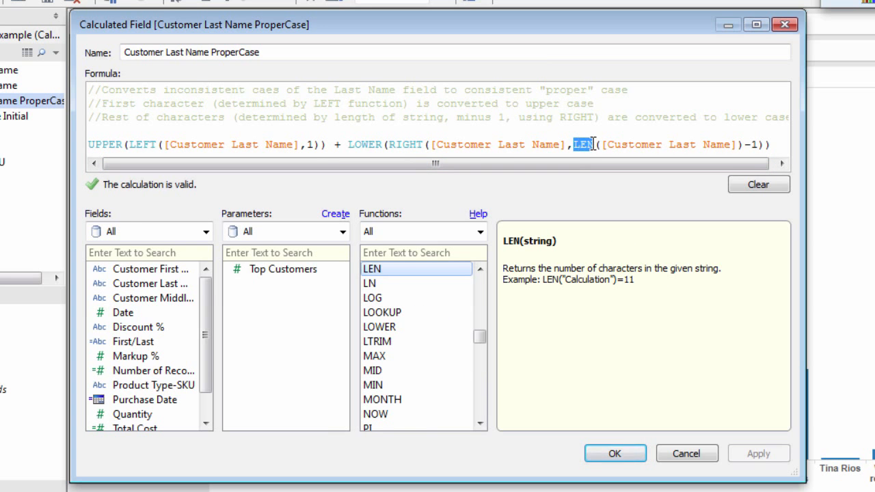
left_click_drag(350, 146, 383, 145)
left_click(381, 125)
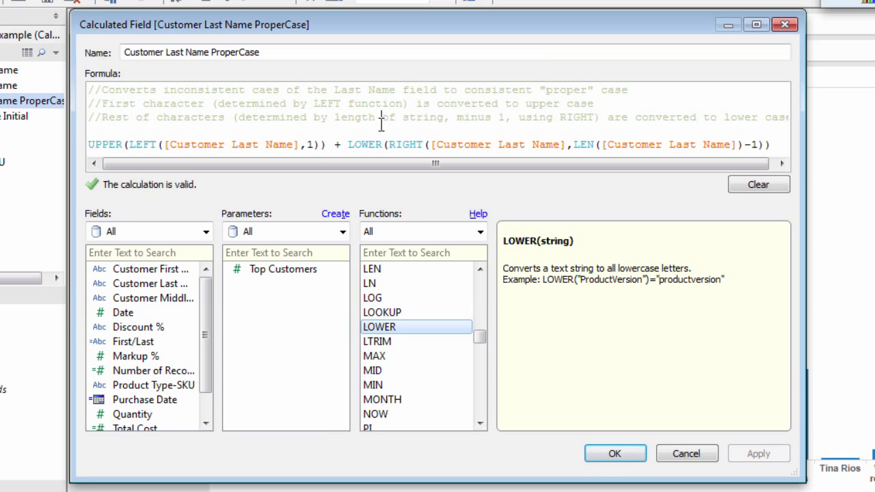
Close the calculated field editor and replace First/Last on Columns with Customer Last Name ProperCase
left_click(600, 455)
left_click_drag(133, 129, 357, 68)
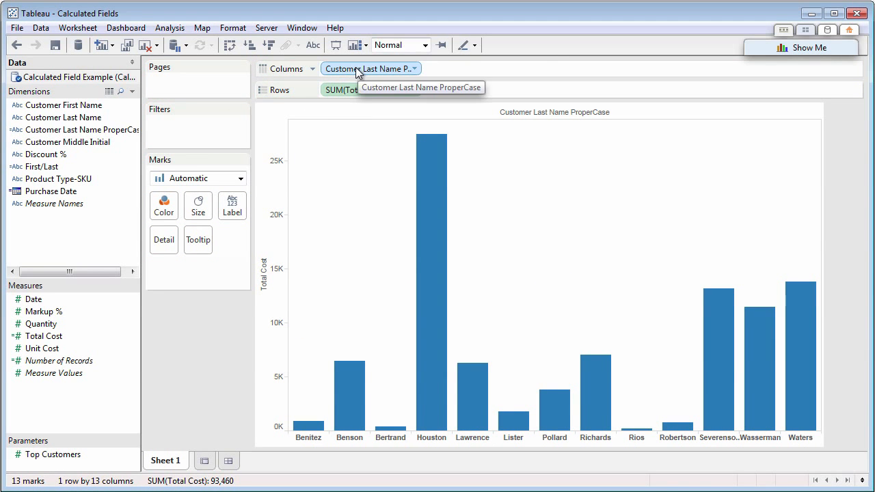
Add a new worksheet, try the Date measure on its Columns, and clear the sheet
left_click(204, 461)
left_click_drag(33, 299, 387, 73)
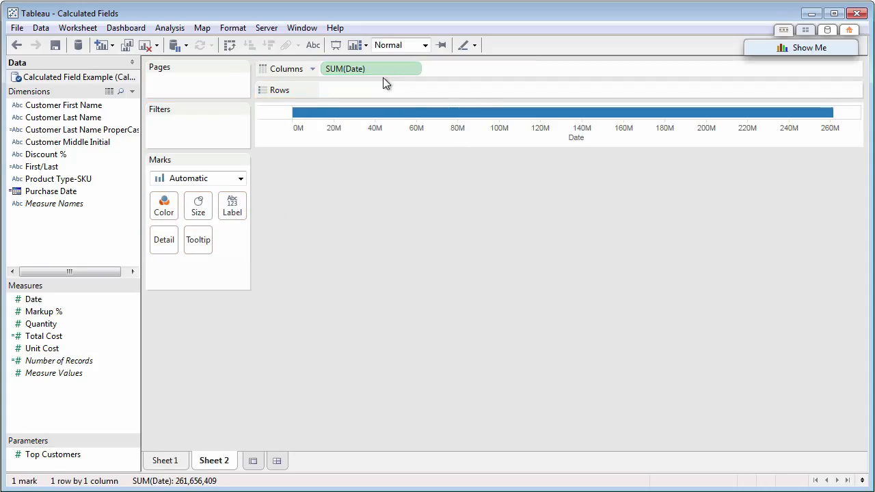
left_click(145, 48)
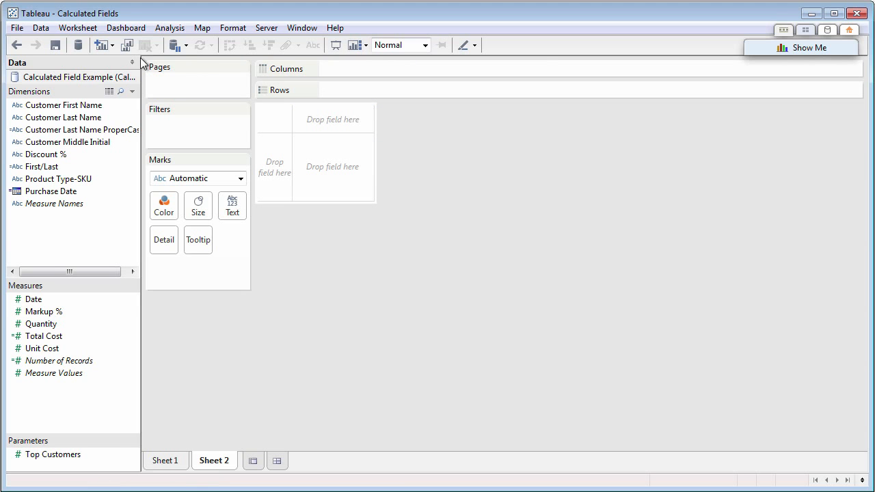
Open the Purchase Date calculated field, examine the MID, RIGHT, LEFT, '/' separator and DATE parts of its formula, and close the editor
right_click(66, 196)
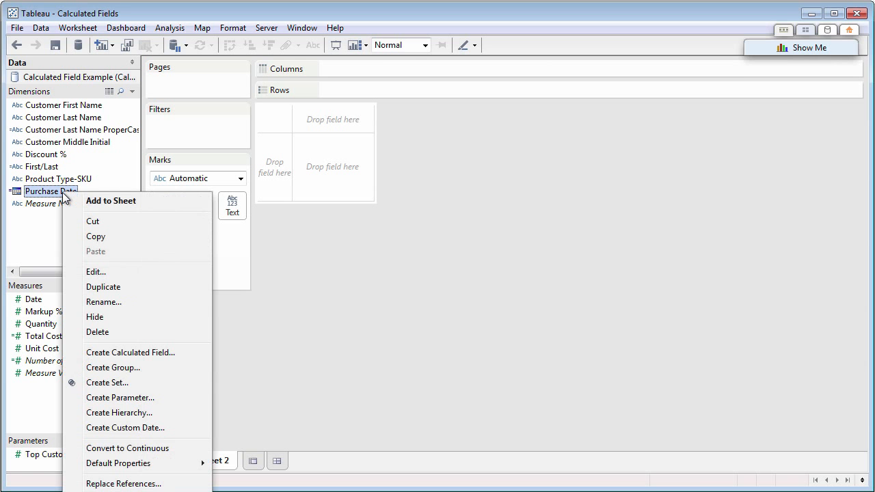
left_click(99, 272)
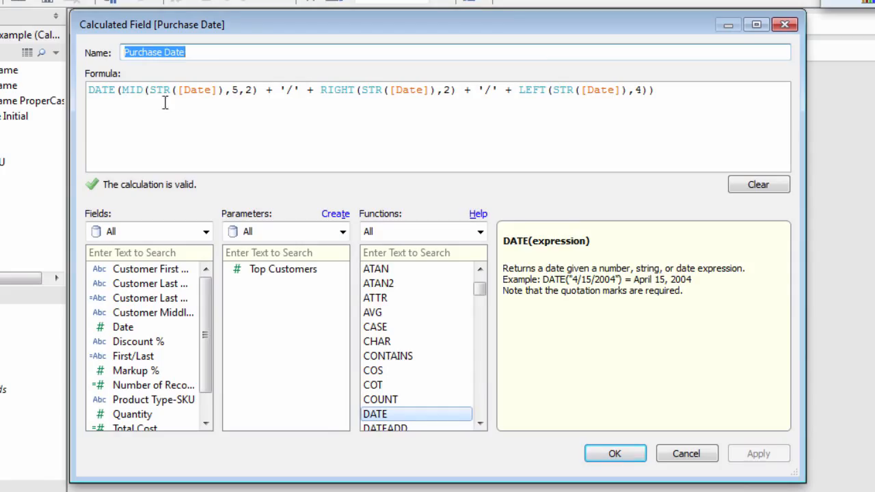
mouse_move(150, 90)
left_mouse_down()
mouse_move(170, 96)
mouse_move(144, 91)
left_mouse_up()
left_click(120, 90)
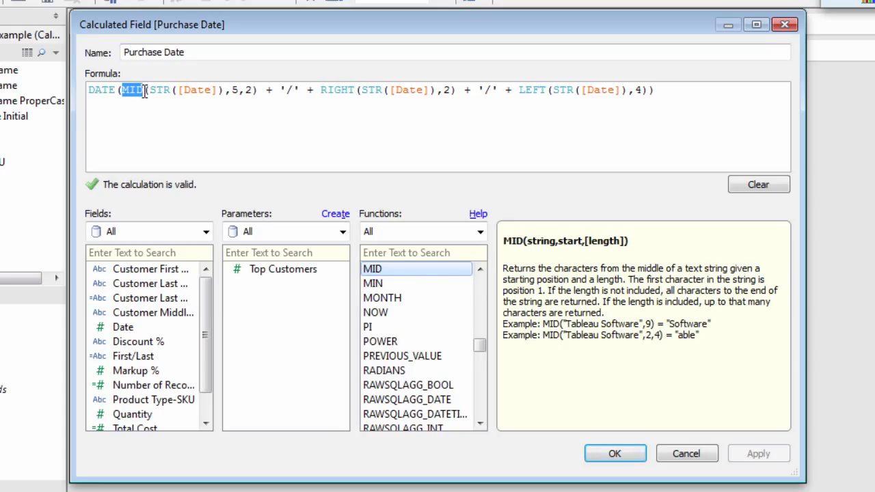
left_click_drag(332, 94, 357, 93)
left_click_drag(517, 92, 548, 99)
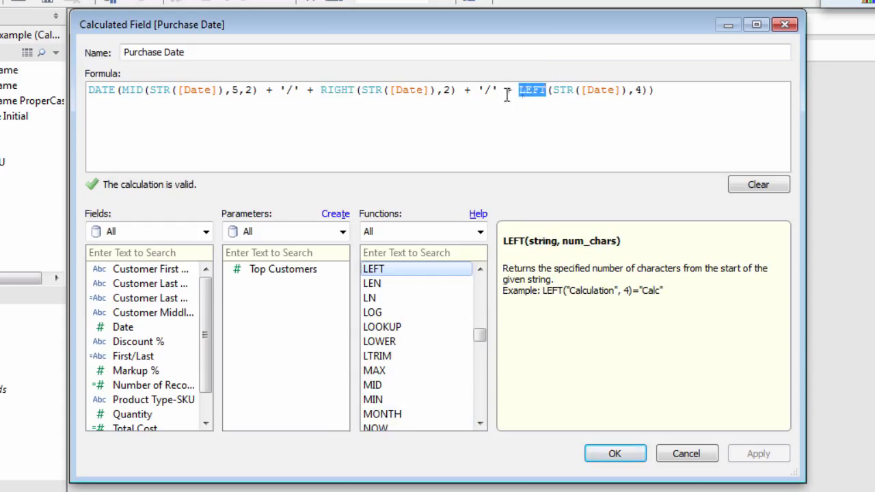
left_click_drag(477, 91, 505, 92)
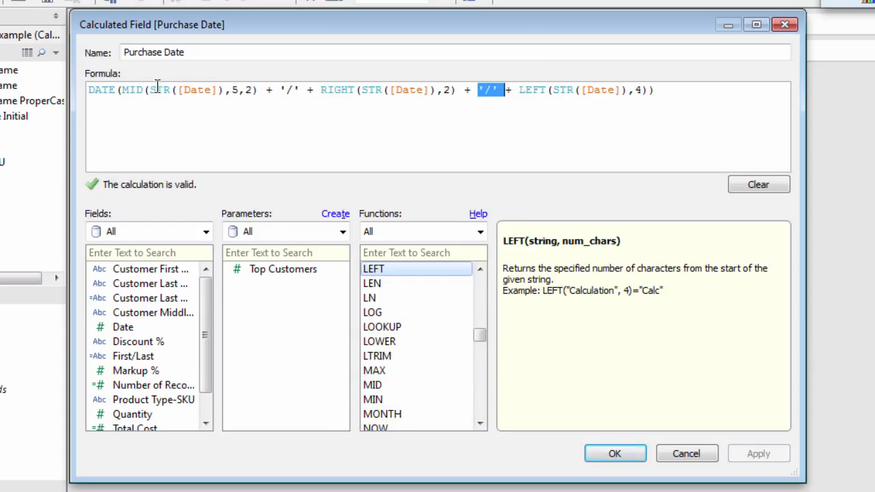
left_click(111, 89)
left_click_drag(111, 89, 85, 92)
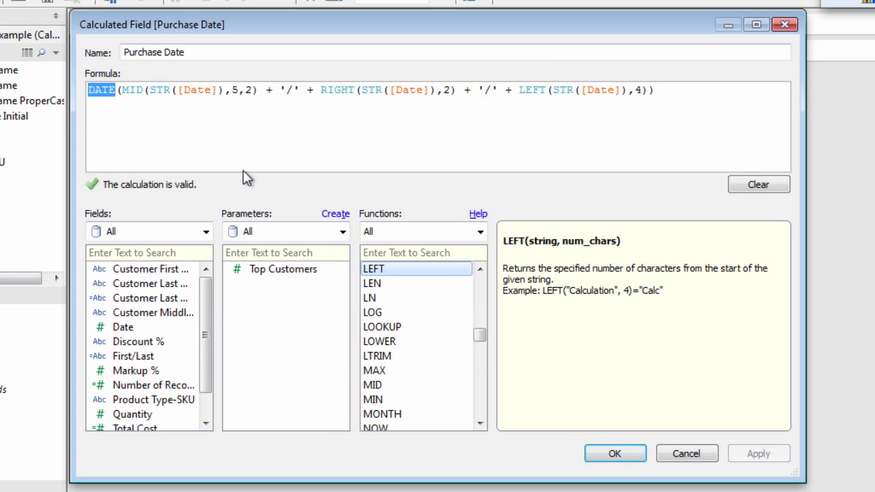
left_click(603, 464)
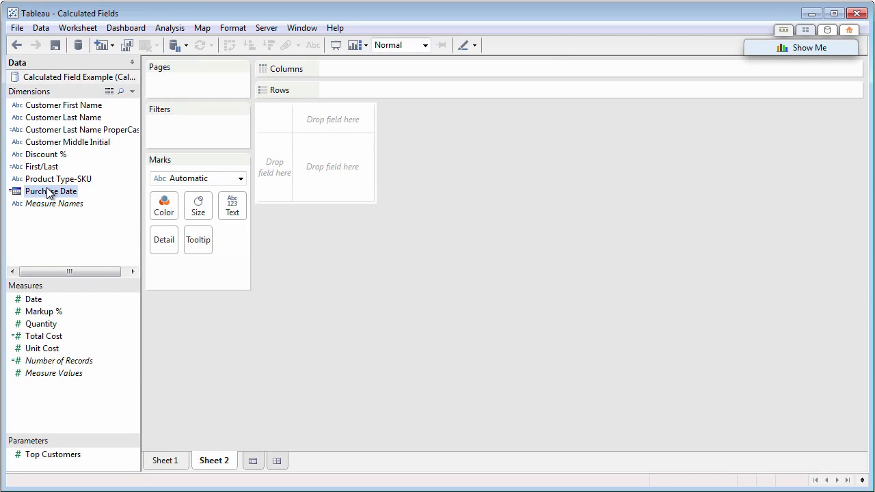
Build a chart with the continuous MONTH(Purchase Date) on Columns and Total Cost on Rows
left_click_drag(49, 193, 375, 72)
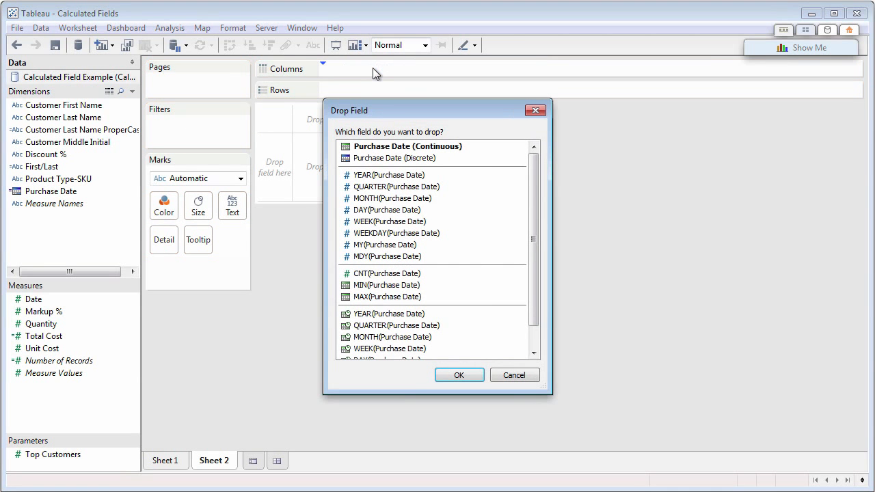
left_click(423, 338)
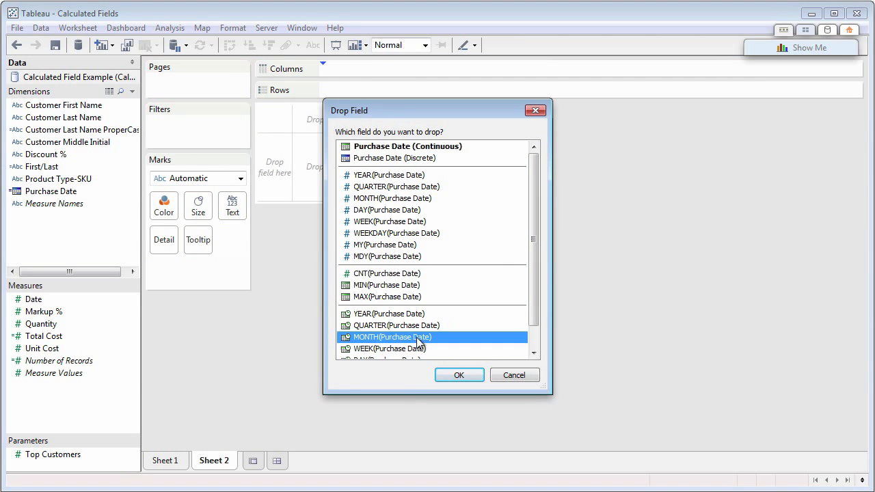
left_click(455, 376)
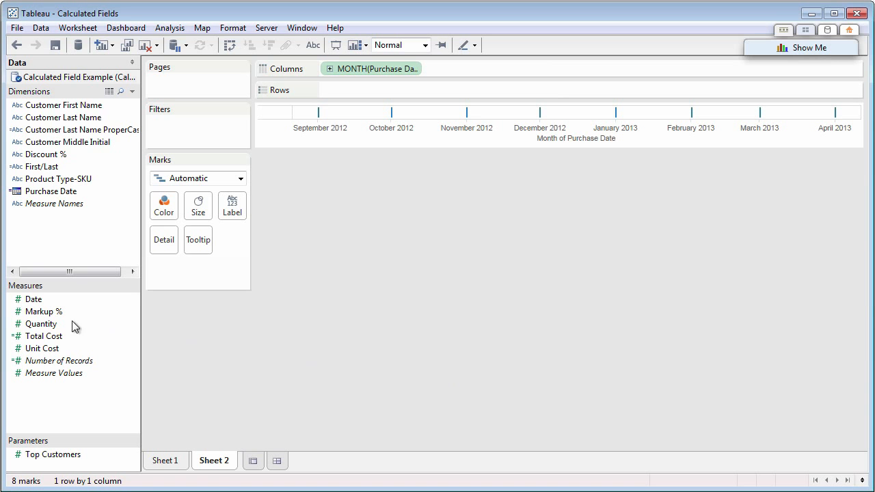
left_click_drag(38, 337, 337, 93)
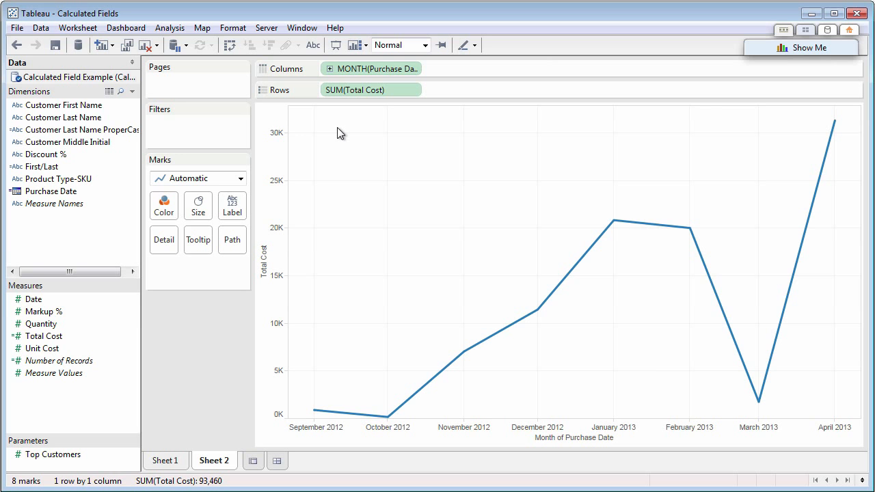